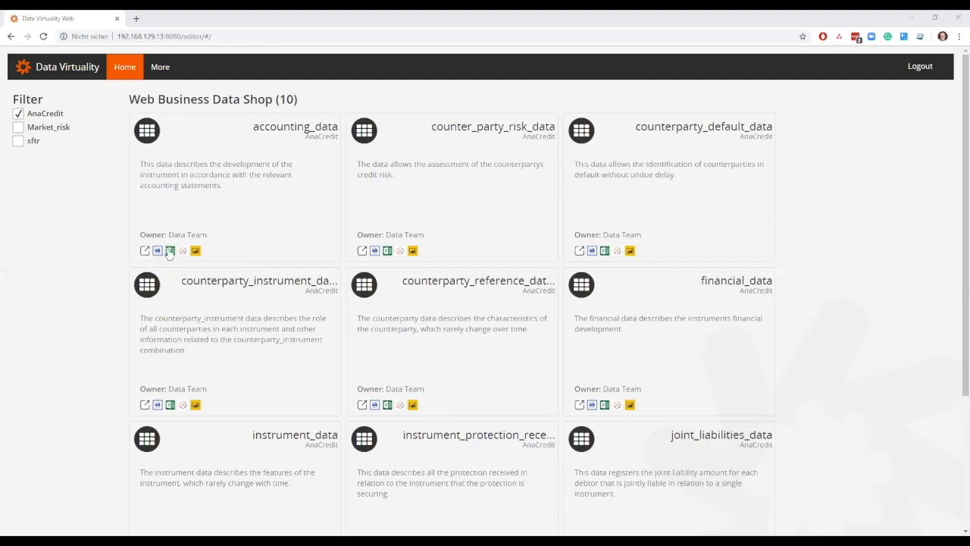
- Download the accounting_data set from the Data Virtuality Web card as result.xlsx
{"action": "left_click", "coordinate": [169, 250]}
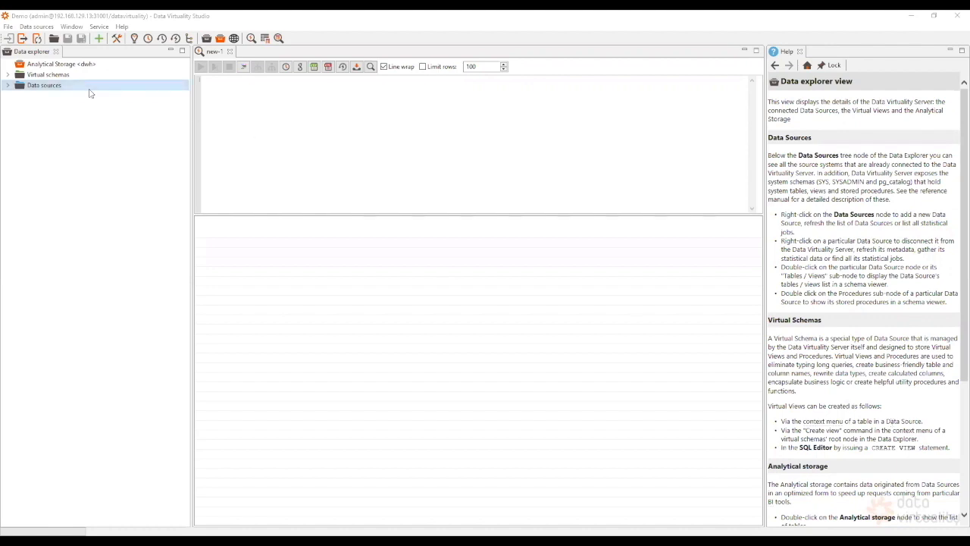
- Expand Data sources, locate the sap_hana connection and bring up its actions
{"action": "left_click", "coordinate": [50, 86]}
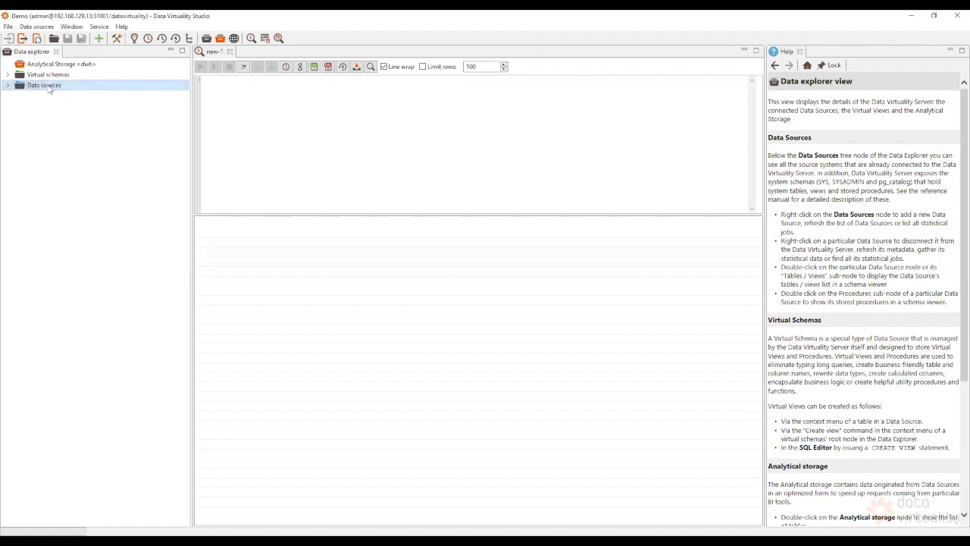
{"action": "left_click", "coordinate": [5, 86]}
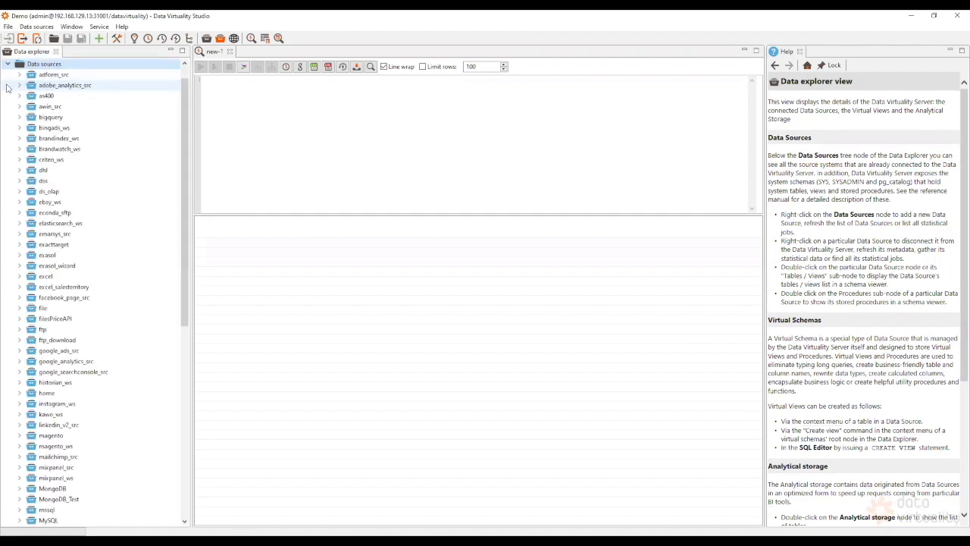
{"action": "left_click_drag", "start_coordinate": [183, 151], "coordinate": [184, 317]}
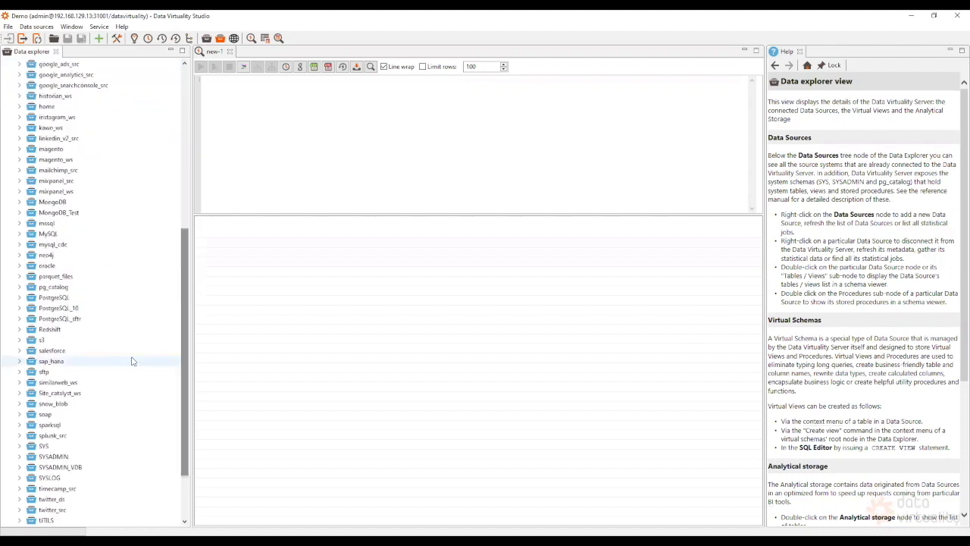
{"action": "left_click", "coordinate": [116, 363]}
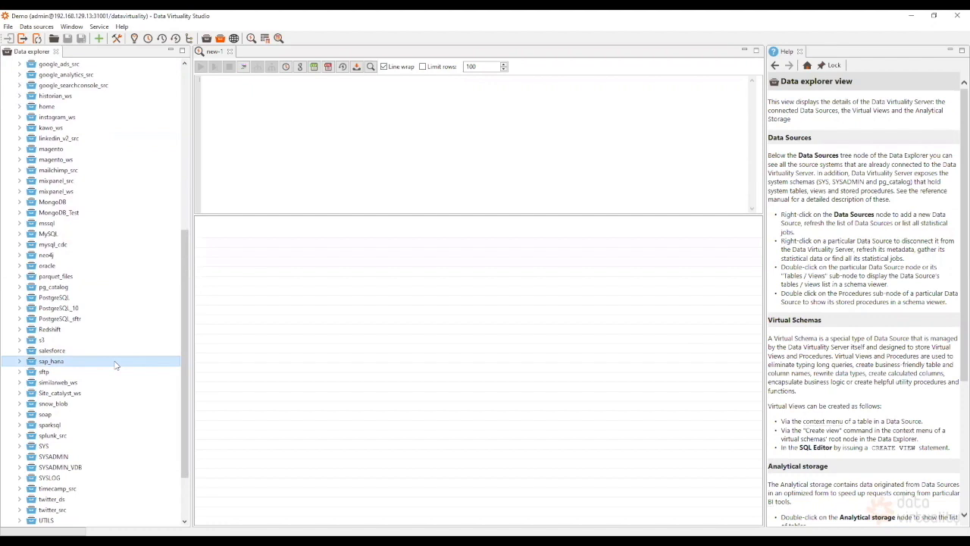
{"action": "right_click", "coordinate": [71, 363]}
{"action": "left_click", "coordinate": [77, 367]}
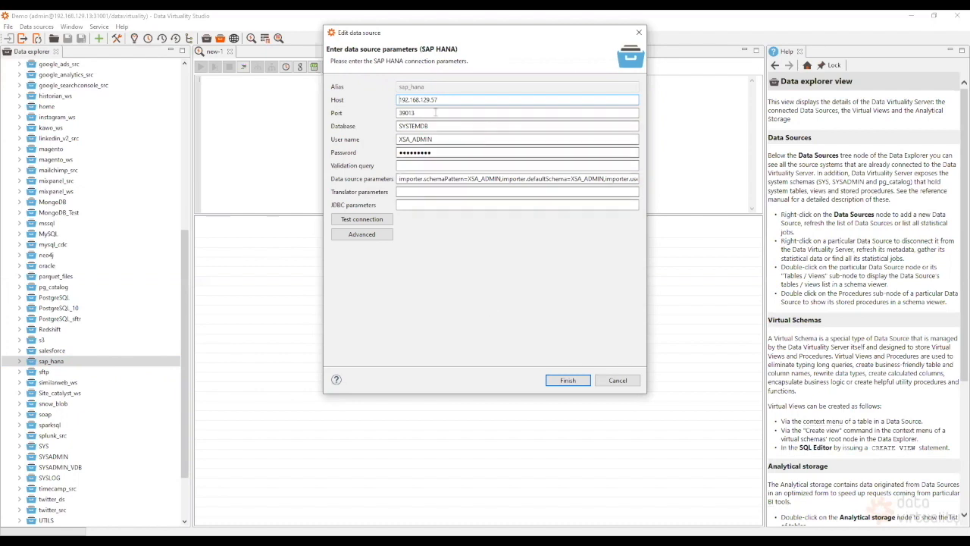
{"action": "left_click", "coordinate": [454, 153]}
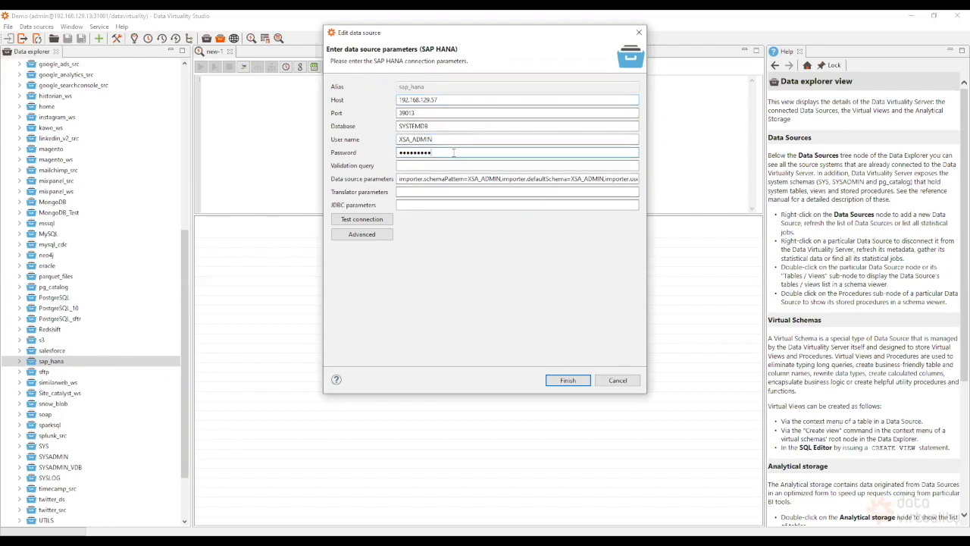
{"action": "left_click", "coordinate": [445, 100]}
{"action": "left_click", "coordinate": [623, 381]}
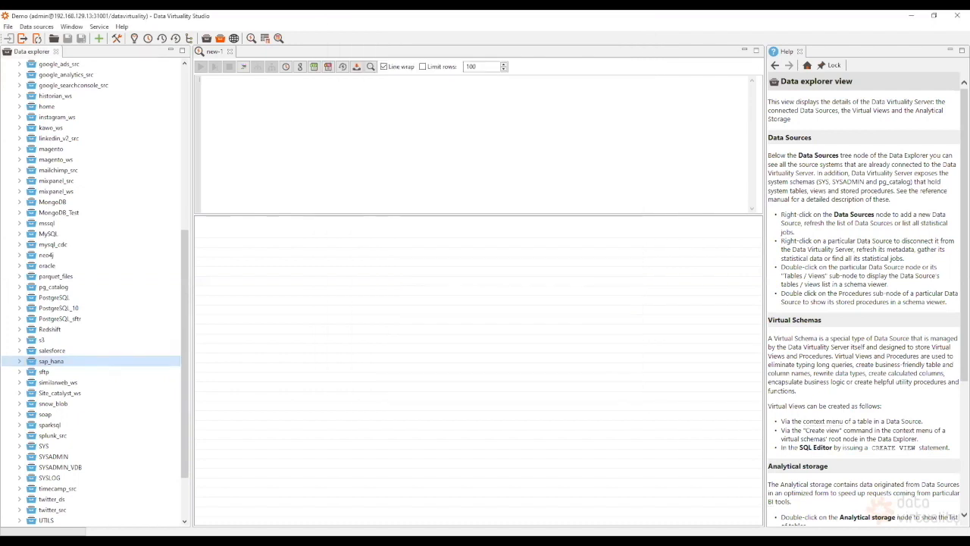
- Open sap_hana's 12 tables/views and display the 11 columns of XSA_ADMIN.salesorderdetail
{"action": "left_click", "coordinate": [21, 363]}
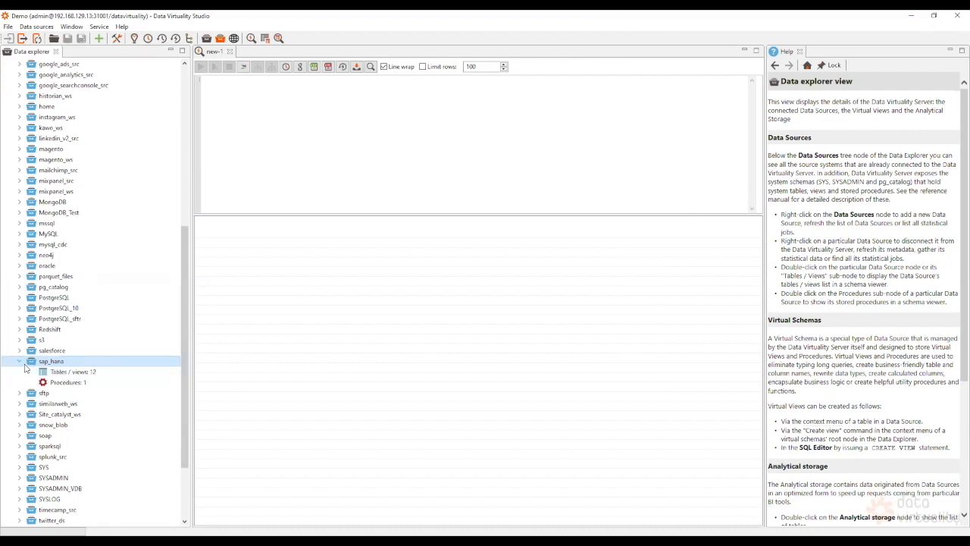
{"action": "left_click", "coordinate": [69, 373]}
{"action": "double_click", "coordinate": [72, 374]}
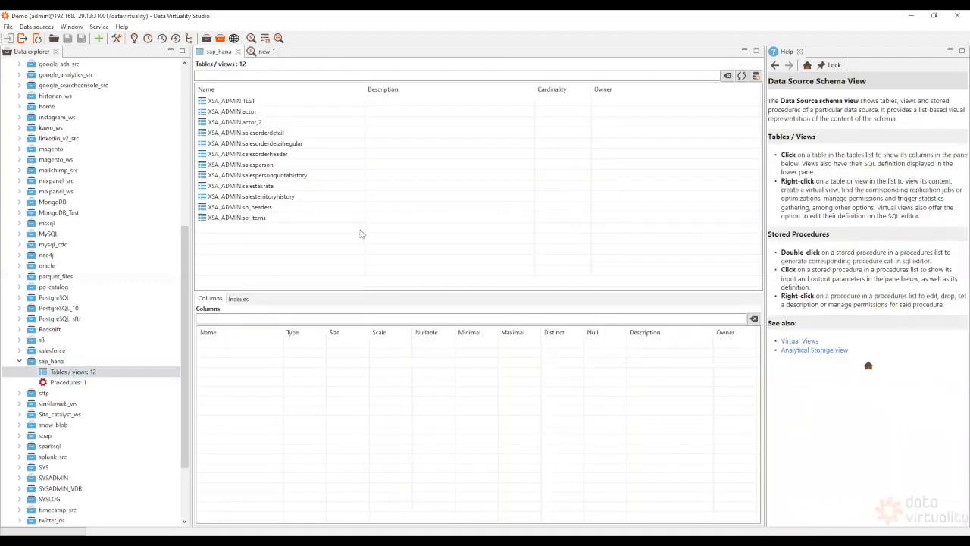
{"action": "left_click", "coordinate": [275, 134]}
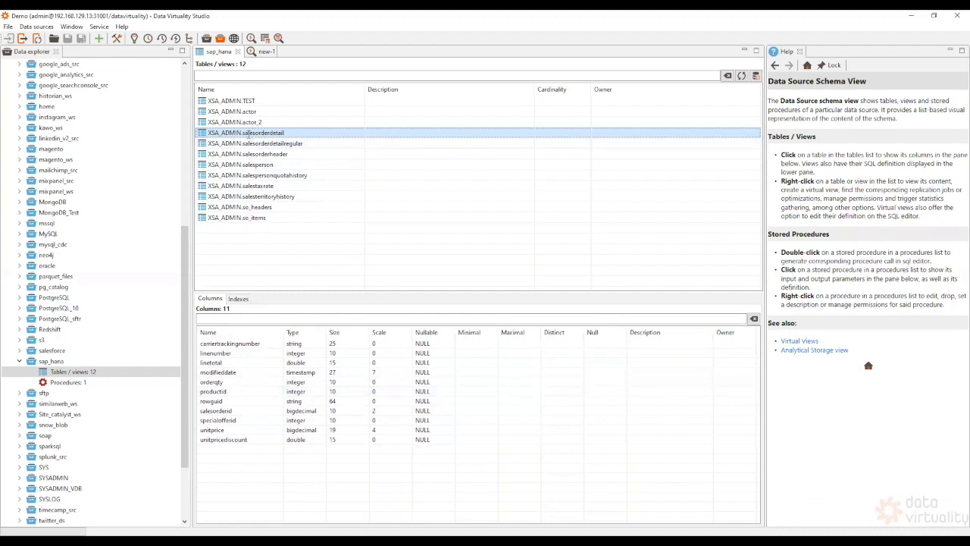
- Generate a SELECT of all salesorderdetail columns in a new SQL editor tab
{"action": "double_click", "coordinate": [248, 134]}
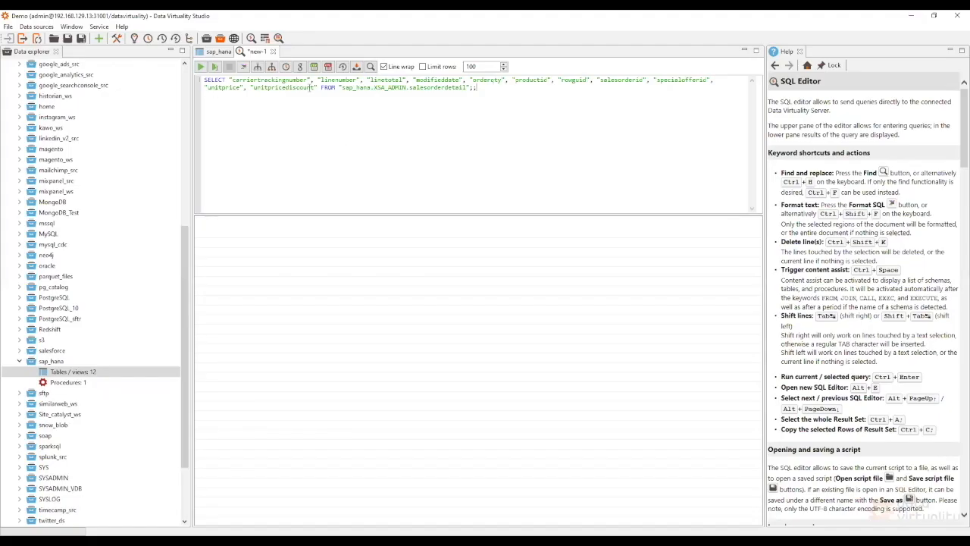
- Run the sap_hana.XSA_ADMIN.salesorderdetail SELECT and browse the returned rows
{"action": "left_click", "coordinate": [200, 68]}
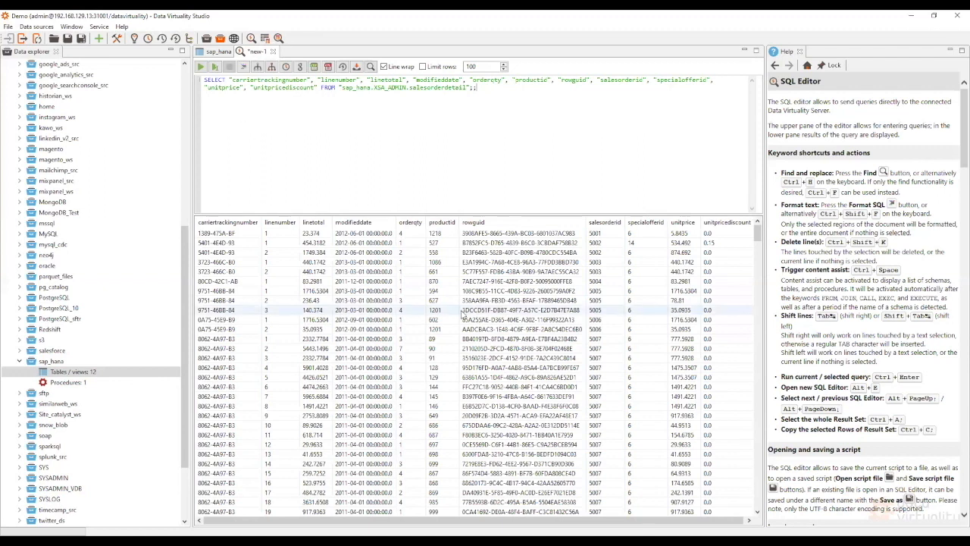
{"action": "scroll", "coordinate": [464, 315], "scroll_direction": "down", "scroll_amount": 5}
{"action": "scroll", "coordinate": [470, 325], "scroll_direction": "down", "scroll_amount": 10}
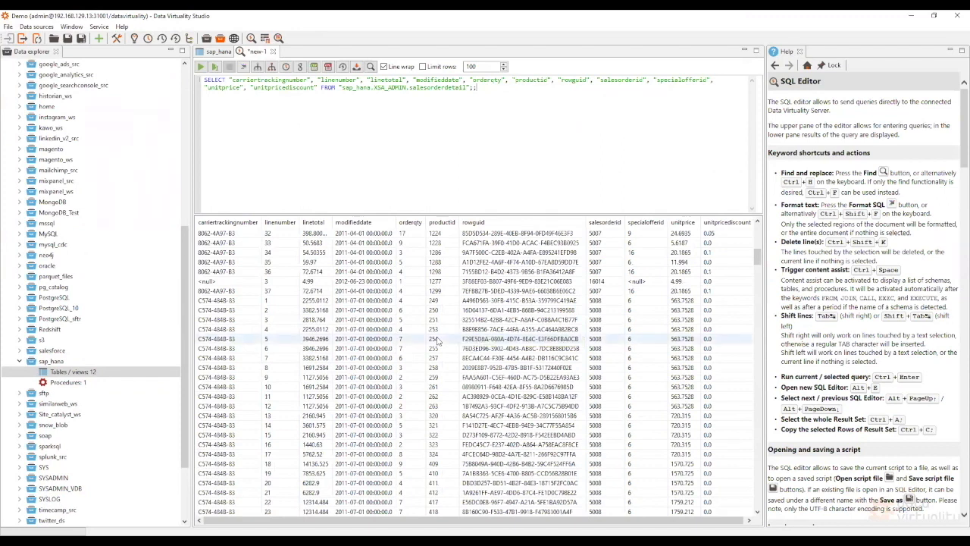
{"action": "scroll", "coordinate": [435, 341], "scroll_direction": "down", "scroll_amount": 5}
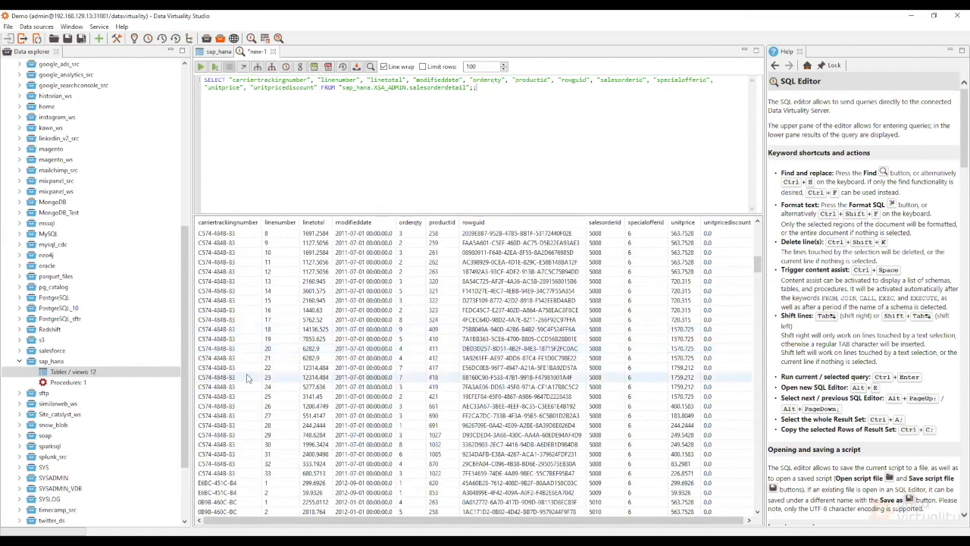
{"action": "left_click_drag", "start_coordinate": [182, 372], "coordinate": [193, 195]}
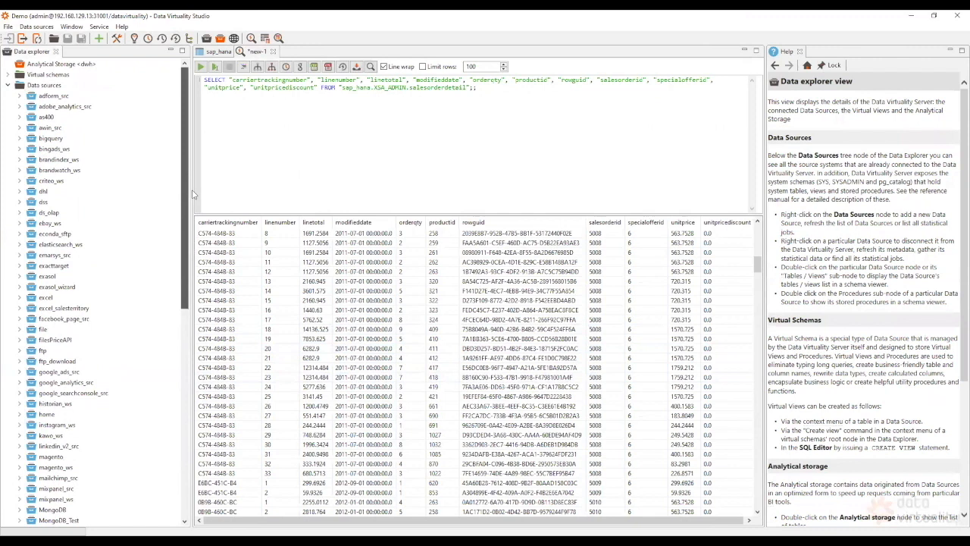
- Open demo_sap's Tables / views list and inspect the mssql_hana_join view definition
{"action": "left_click", "coordinate": [127, 77]}
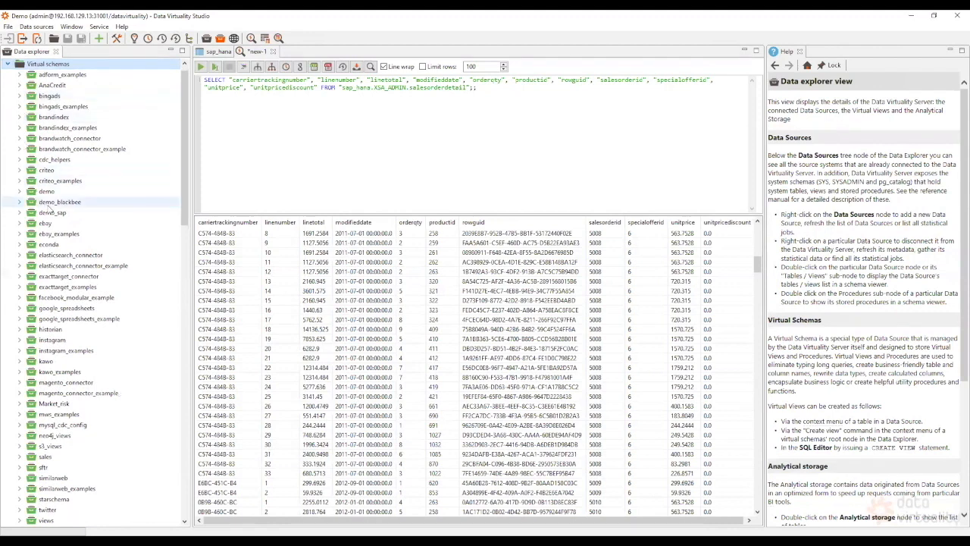
{"action": "left_click", "coordinate": [85, 218]}
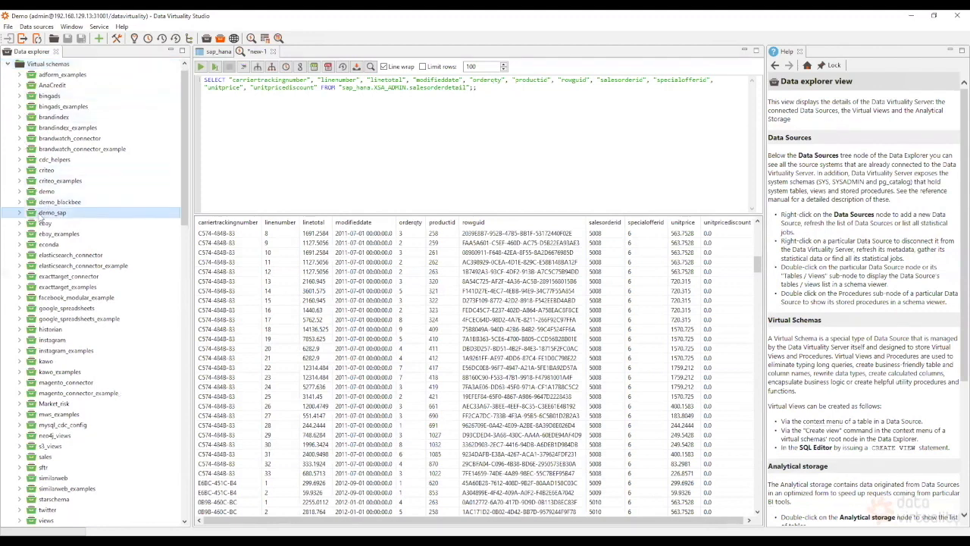
{"action": "left_click", "coordinate": [20, 214]}
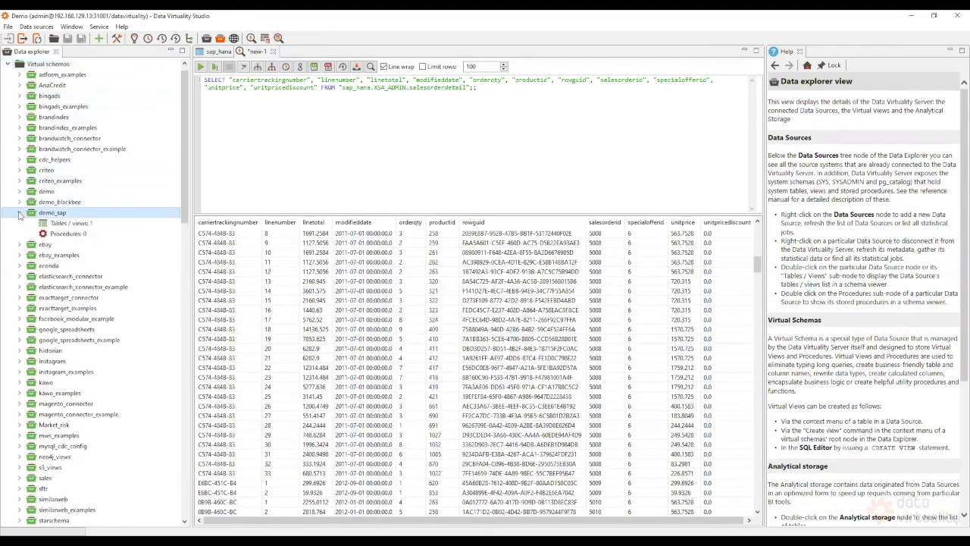
{"action": "left_click", "coordinate": [82, 225]}
{"action": "double_click", "coordinate": [83, 228]}
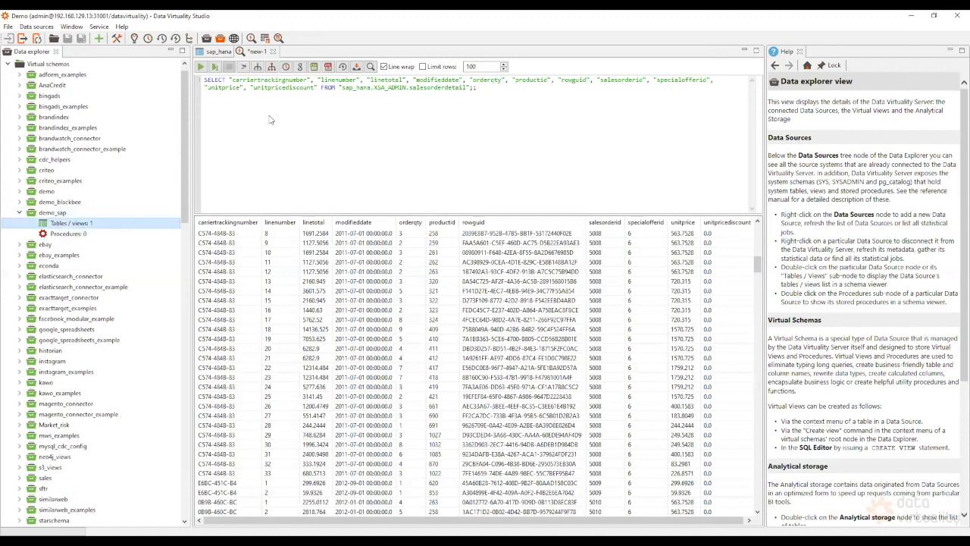
{"action": "left_click", "coordinate": [260, 104]}
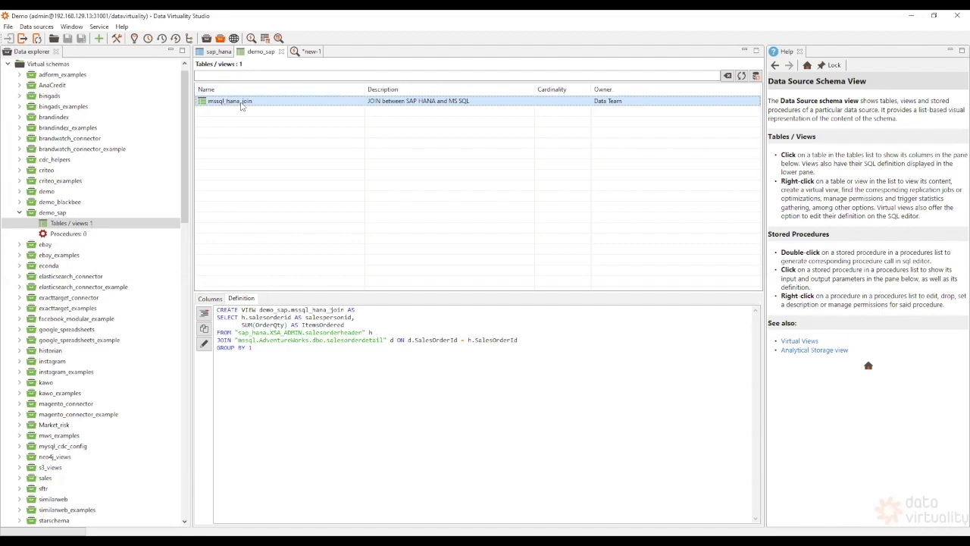
- Run a SELECT on demo_sap.mssql_hana_join and review ItemsOrdered, selecting salesperson 5007's row
{"action": "double_click", "coordinate": [243, 104]}
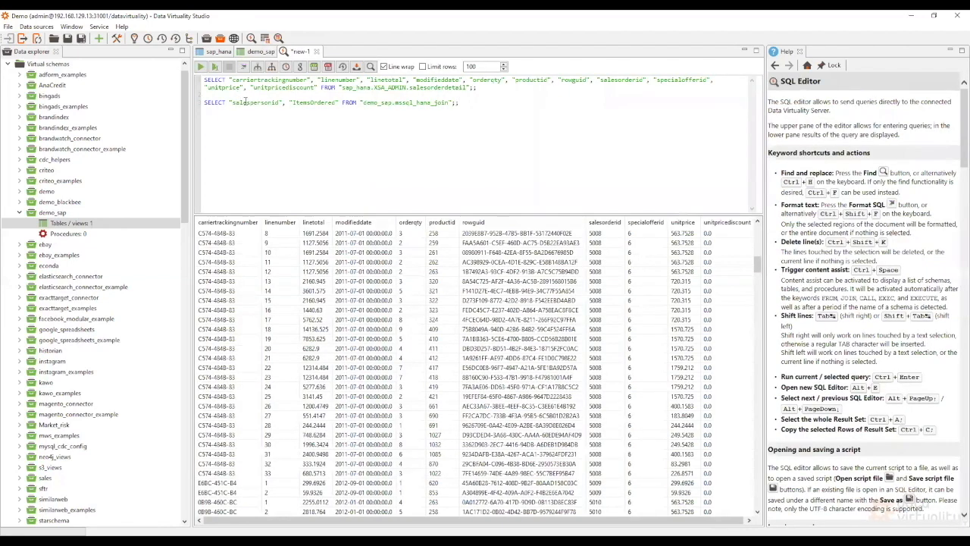
{"action": "left_click", "coordinate": [251, 104]}
{"action": "left_click", "coordinate": [216, 69]}
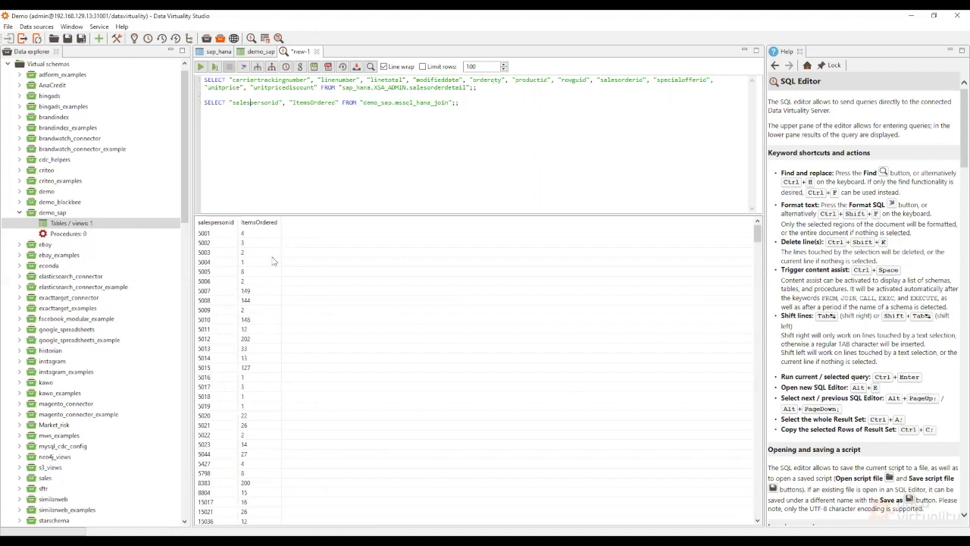
{"action": "scroll", "coordinate": [263, 269], "scroll_direction": "down", "scroll_amount": 10}
{"action": "scroll", "coordinate": [264, 269], "scroll_direction": "down", "scroll_amount": 15}
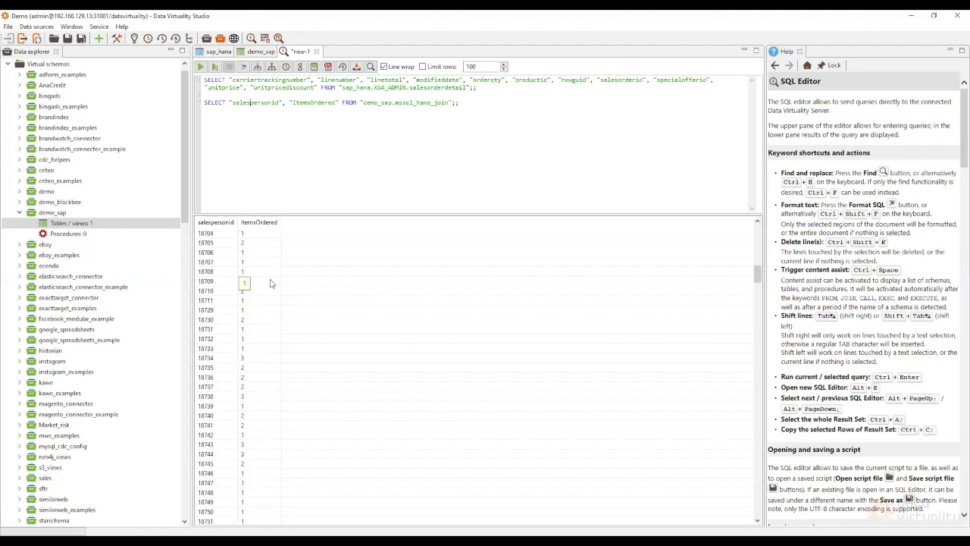
{"action": "scroll", "coordinate": [320, 300], "scroll_direction": "down", "scroll_amount": 5}
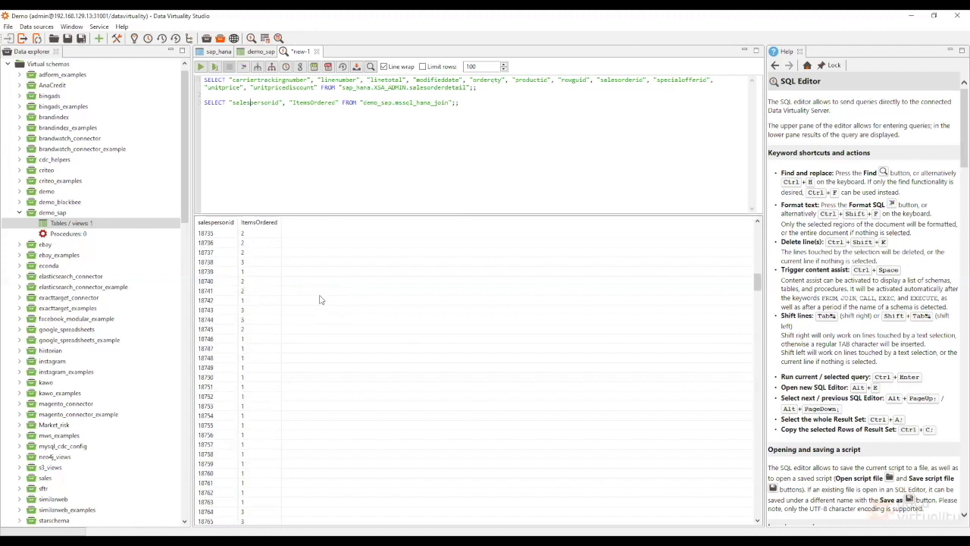
{"action": "scroll", "coordinate": [320, 299], "scroll_direction": "up", "scroll_amount": 10}
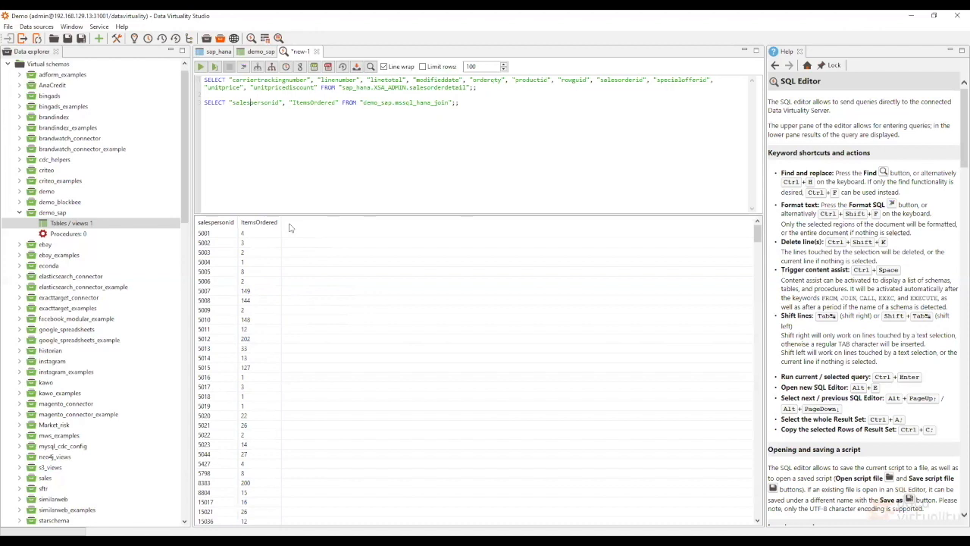
{"action": "left_click", "coordinate": [258, 293]}
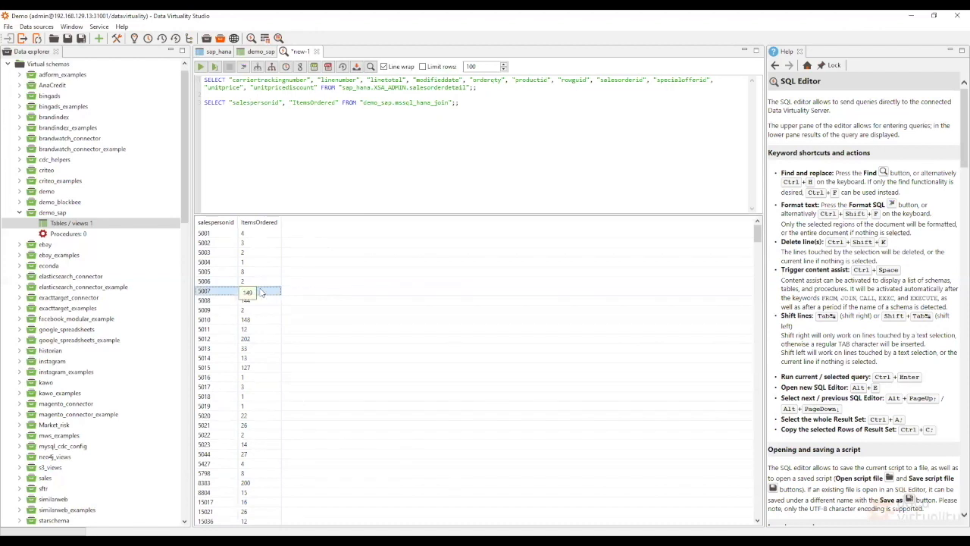
- Show the data lineage for the salesperson 5007 result row and enlarge the diagram
{"action": "right_click", "coordinate": [261, 291]}
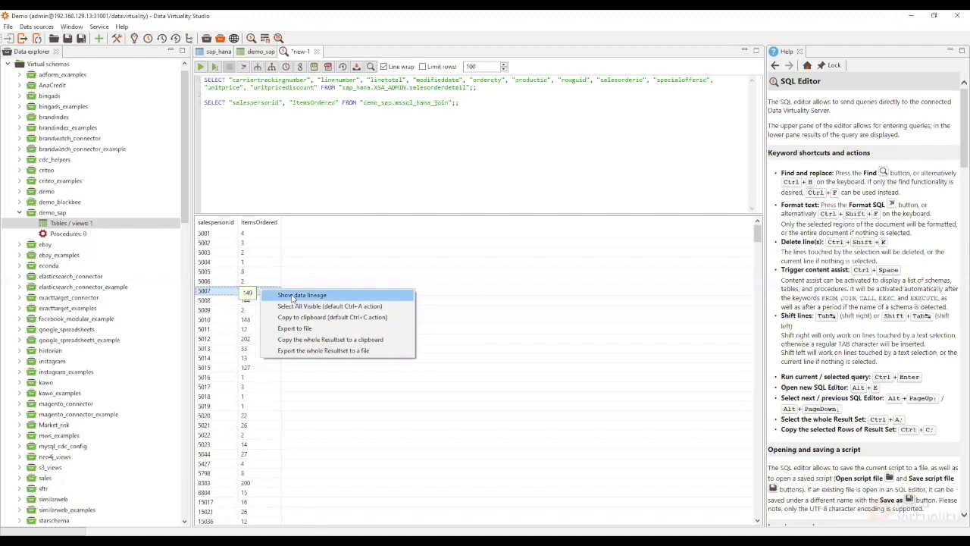
{"action": "left_click", "coordinate": [348, 295]}
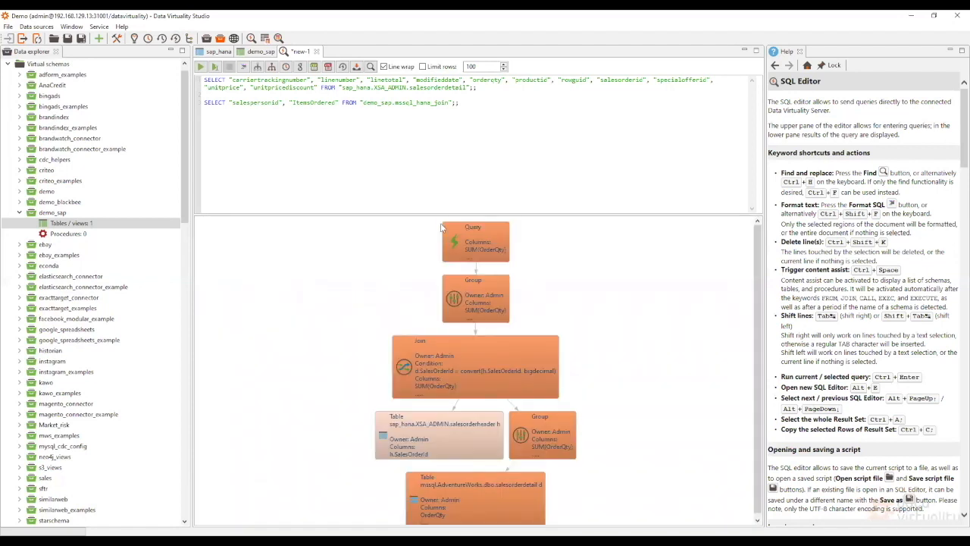
{"action": "left_click_drag", "start_coordinate": [433, 215], "coordinate": [427, 193]}
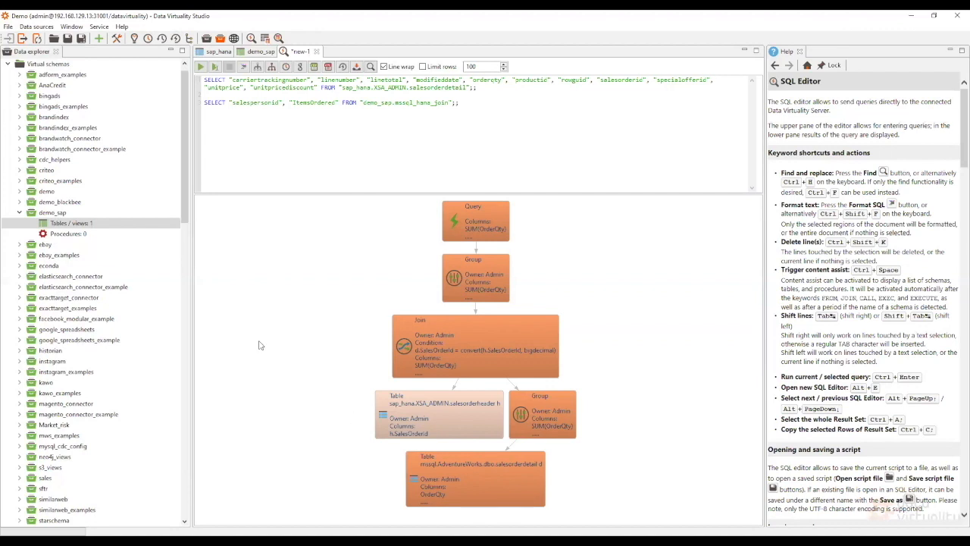
- Open demo_sap's views and show the definition history of mssql_hana_join
{"action": "left_click", "coordinate": [96, 224]}
{"action": "double_click", "coordinate": [97, 225]}
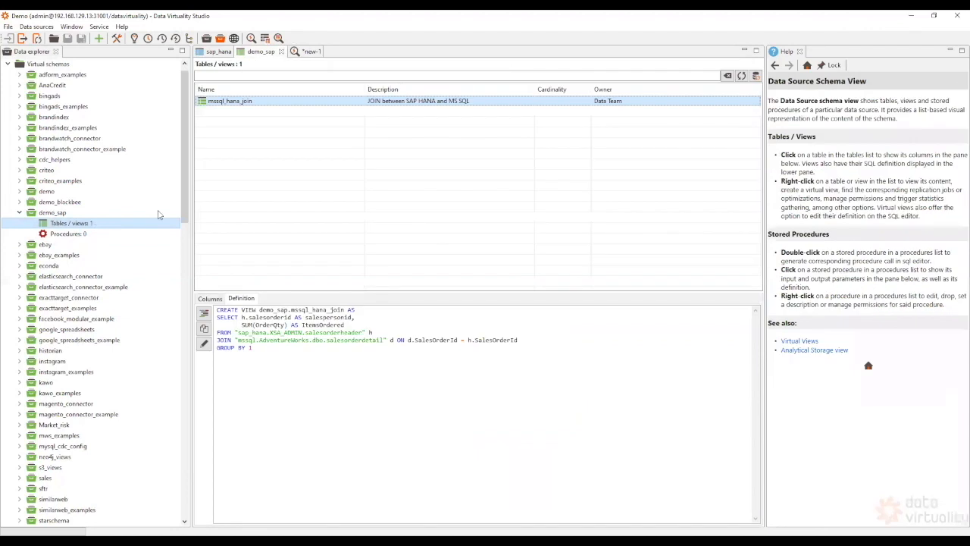
{"action": "right_click", "coordinate": [230, 104]}
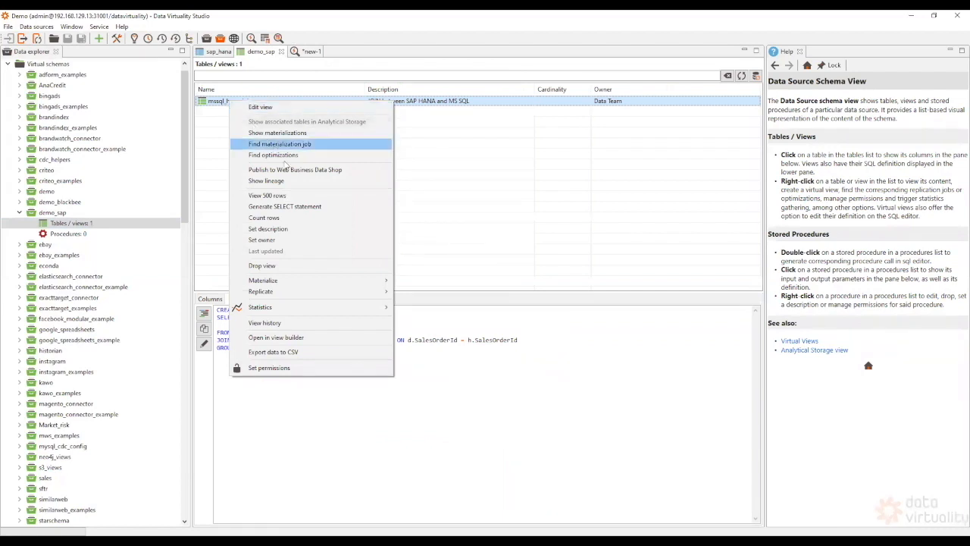
{"action": "left_click", "coordinate": [307, 328]}
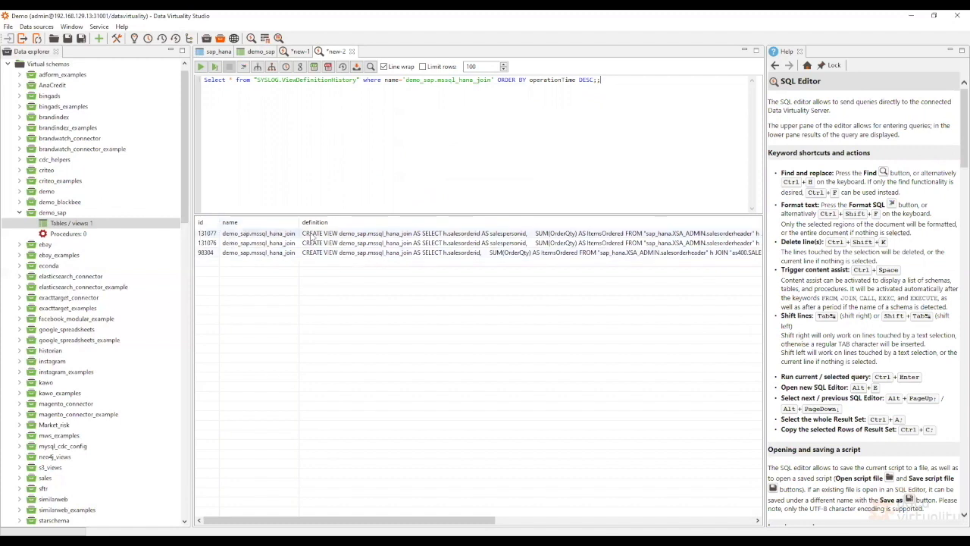
- Compare history entry 131076, the original CREATE entry and the EDIT entries
{"action": "left_click", "coordinate": [483, 244]}
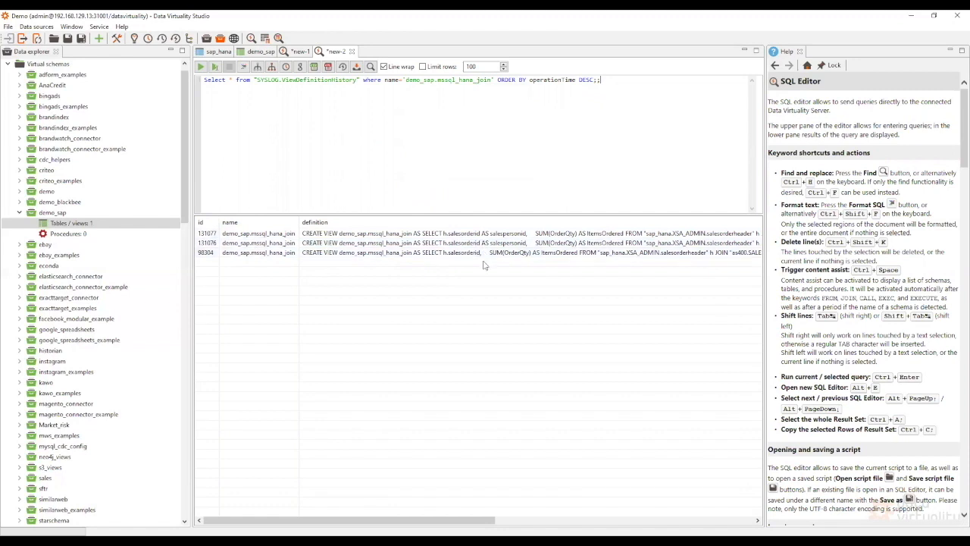
{"action": "scroll", "coordinate": [484, 264], "scroll_direction": "right", "scroll_amount": 10}
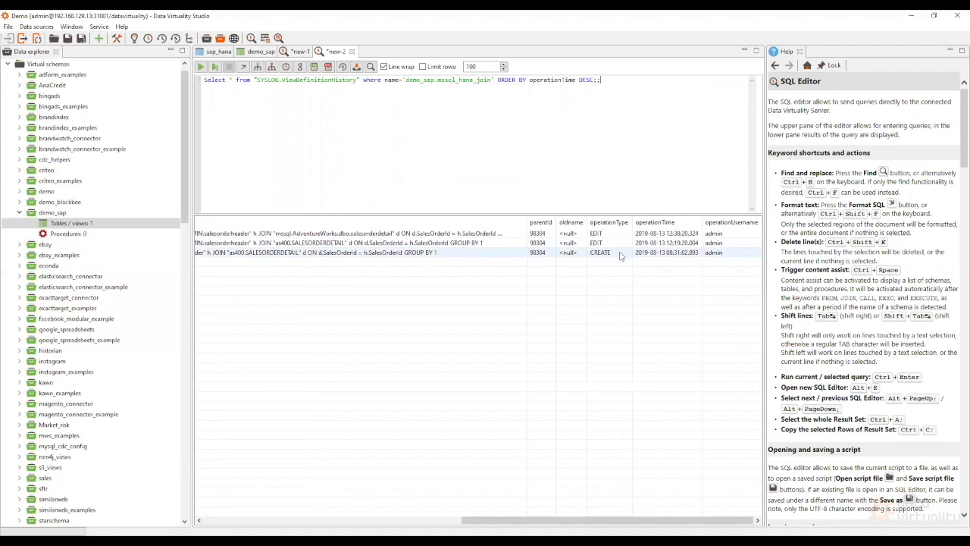
{"action": "left_click", "coordinate": [620, 256]}
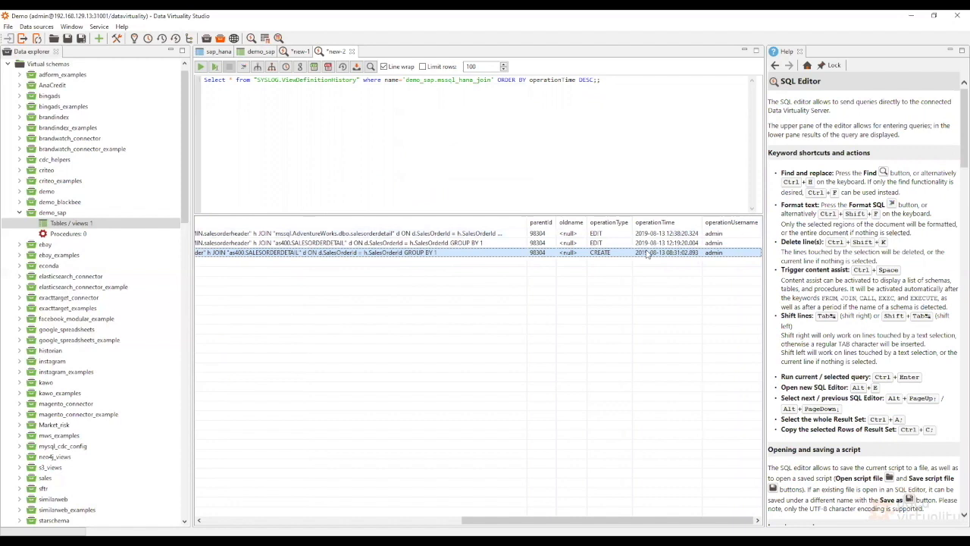
{"action": "left_click", "coordinate": [616, 243]}
{"action": "left_click", "coordinate": [616, 235]}
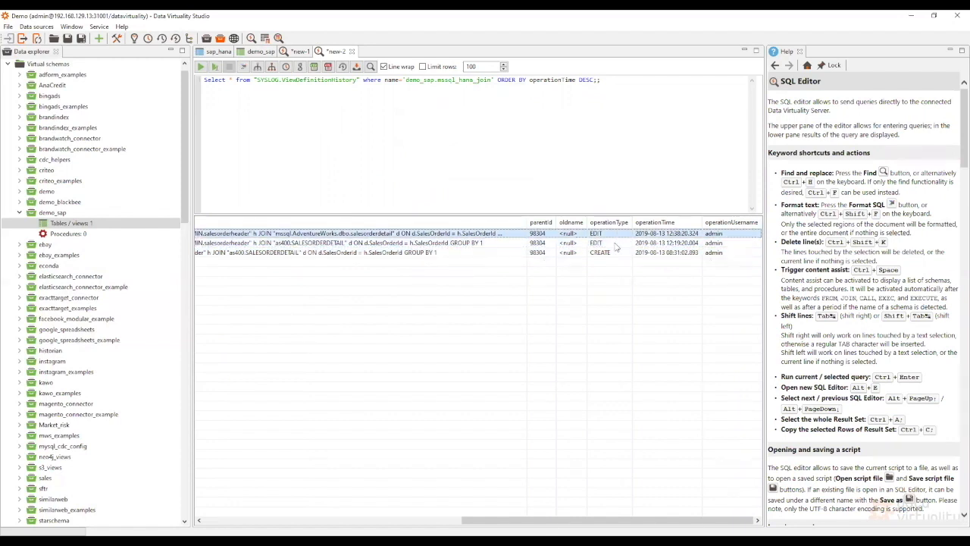
{"action": "left_click", "coordinate": [610, 243]}
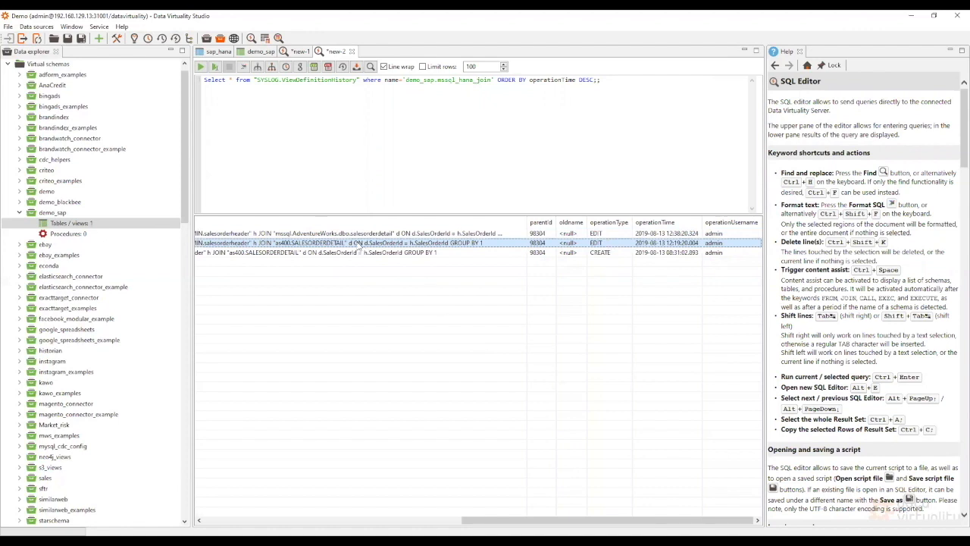
- Scroll across the history columns, then return to demo_sap's Tables / views list
{"action": "scroll", "coordinate": [358, 245], "scroll_direction": "left", "scroll_amount": 5}
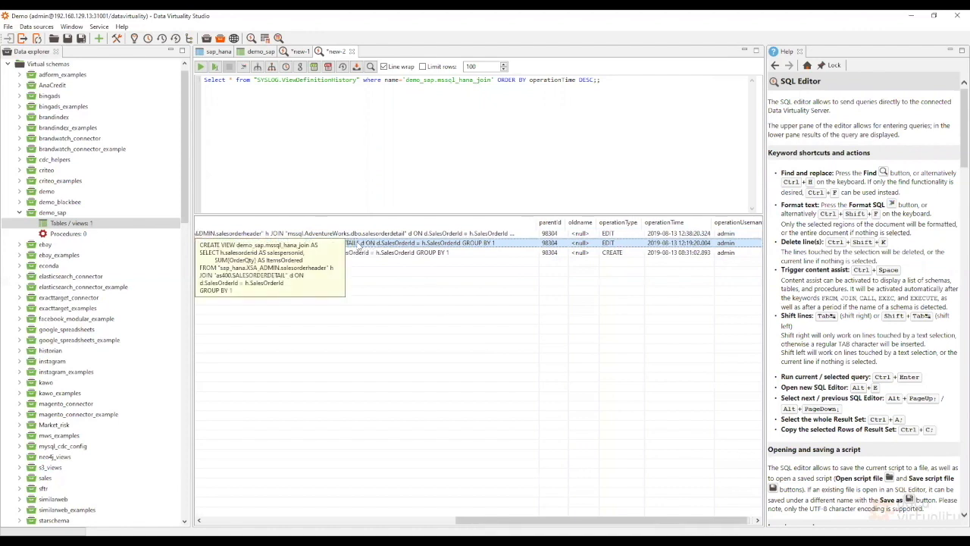
{"action": "scroll", "coordinate": [360, 243], "scroll_direction": "left", "scroll_amount": 8}
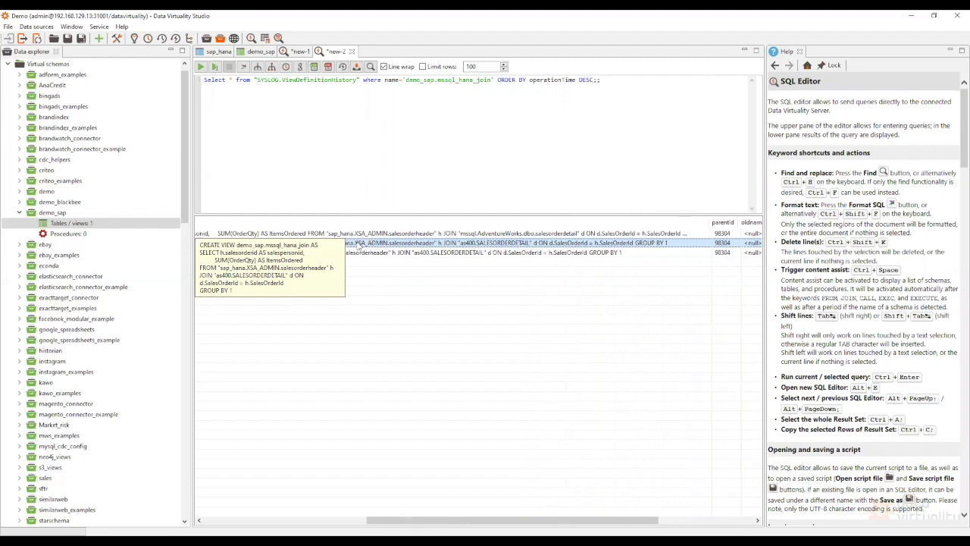
{"action": "scroll", "coordinate": [359, 244], "scroll_direction": "left", "scroll_amount": 8}
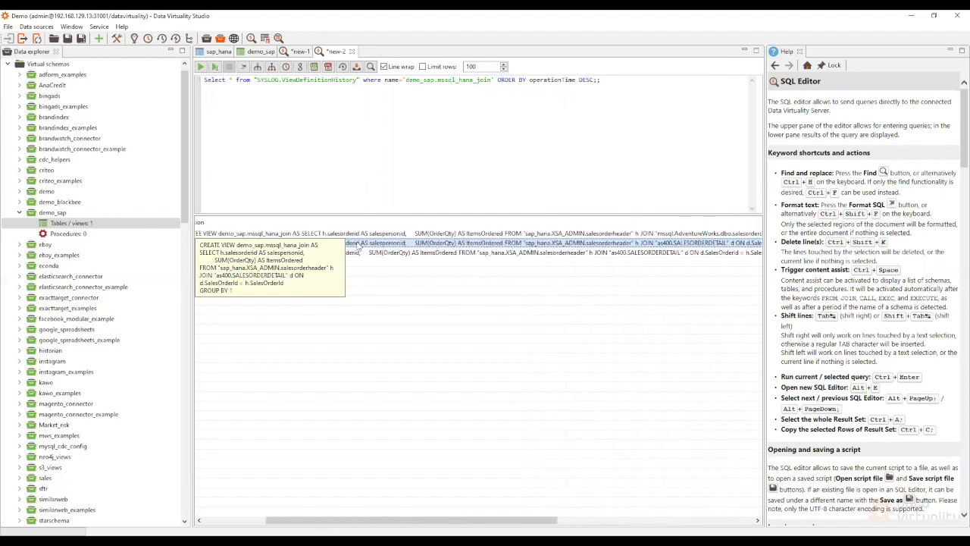
{"action": "scroll", "coordinate": [367, 274], "scroll_direction": "right", "scroll_amount": 4}
{"action": "scroll", "coordinate": [368, 274], "scroll_direction": "right", "scroll_amount": 1}
{"action": "mouse_move", "coordinate": [359, 256]}
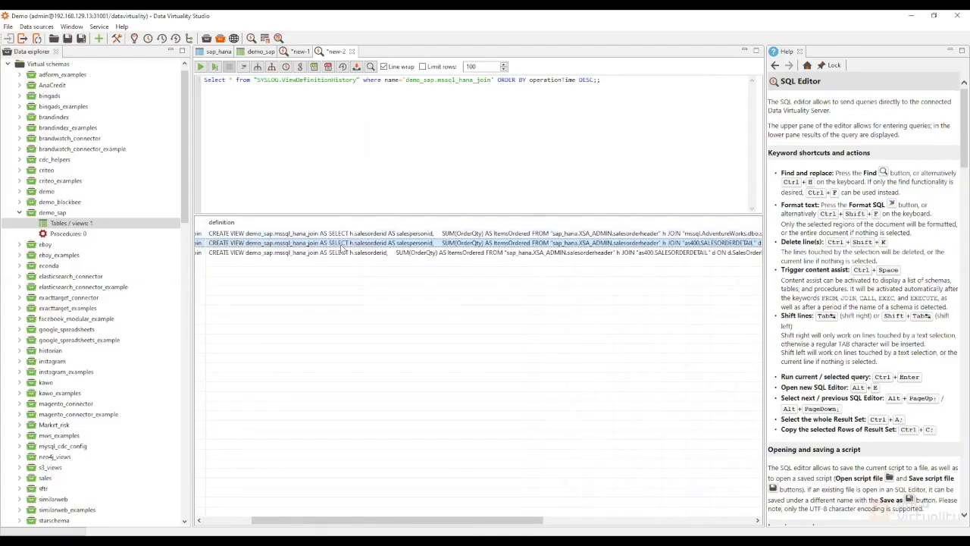
{"action": "left_click", "coordinate": [95, 222]}
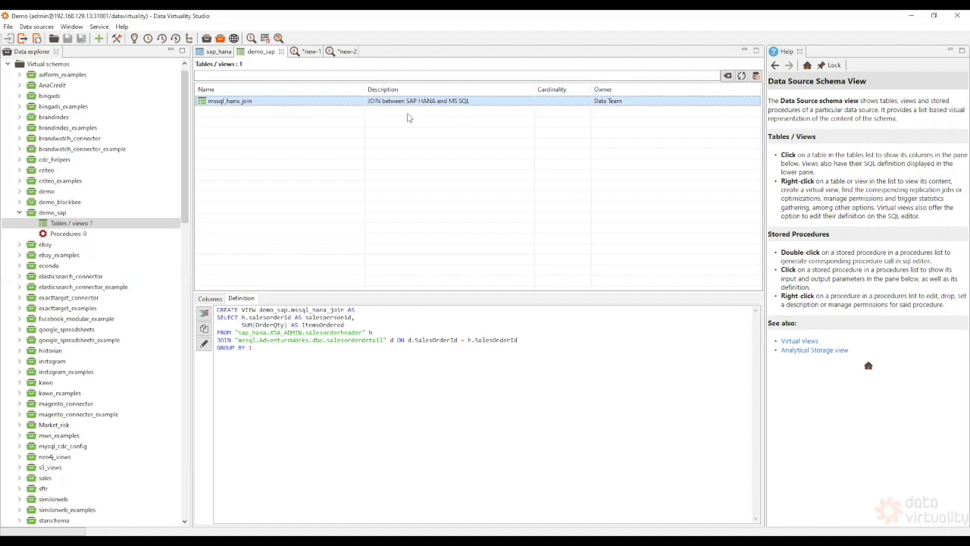
- Publish mssql_hana_join from the demo_sap schema view to the Web Business Data Shop
{"action": "right_click", "coordinate": [274, 104]}
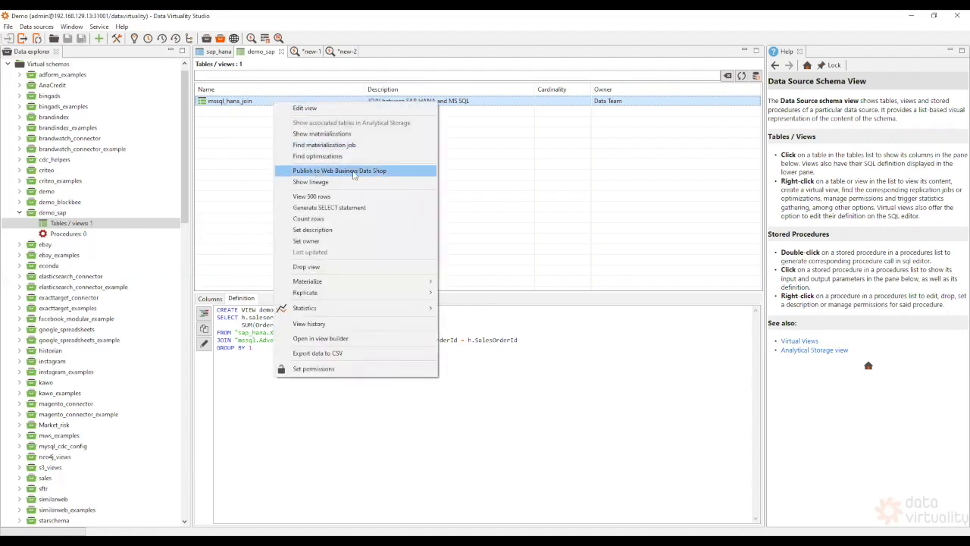
{"action": "left_click", "coordinate": [392, 174]}
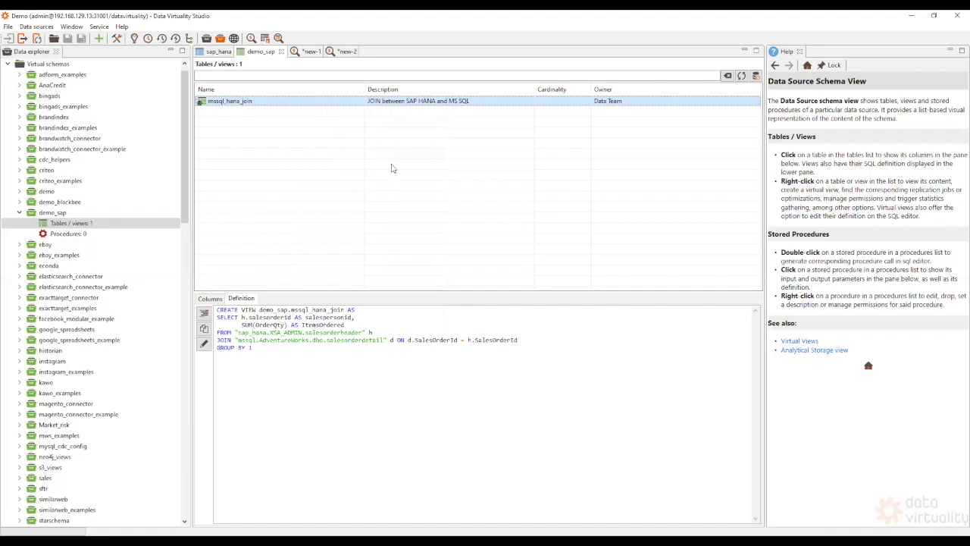
- Open AnaCredit's 10 tables in a separate tab, then return to demo_sap's views list
{"action": "left_click", "coordinate": [107, 88]}
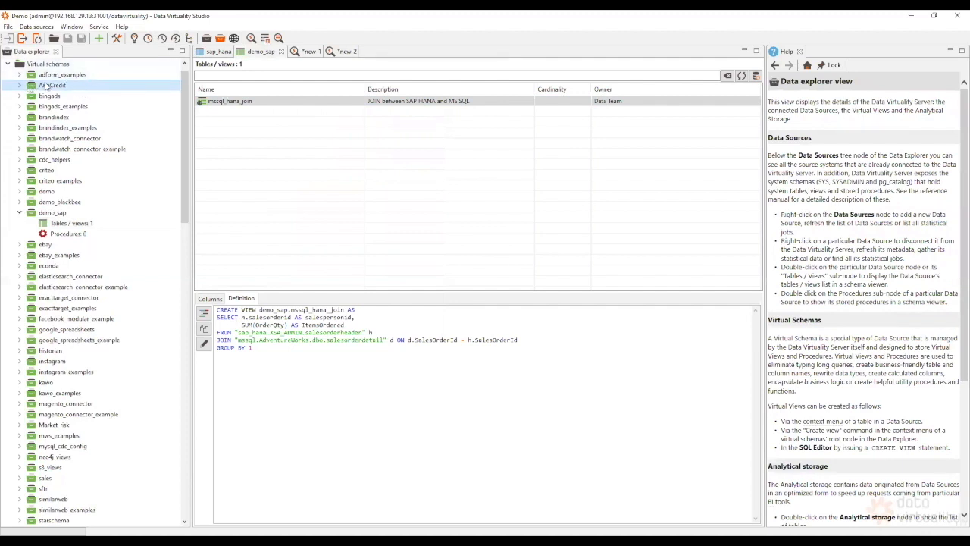
{"action": "left_click", "coordinate": [19, 85]}
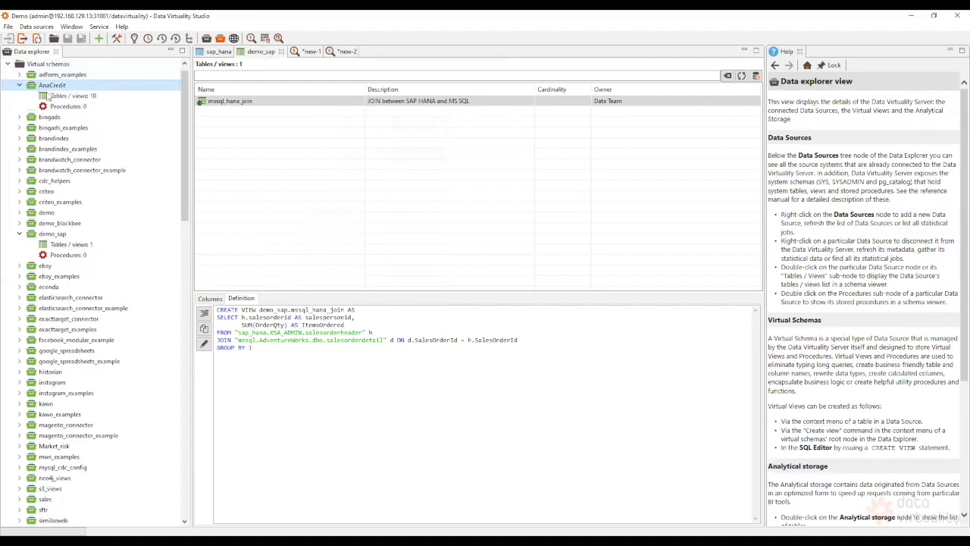
{"action": "left_click", "coordinate": [59, 97]}
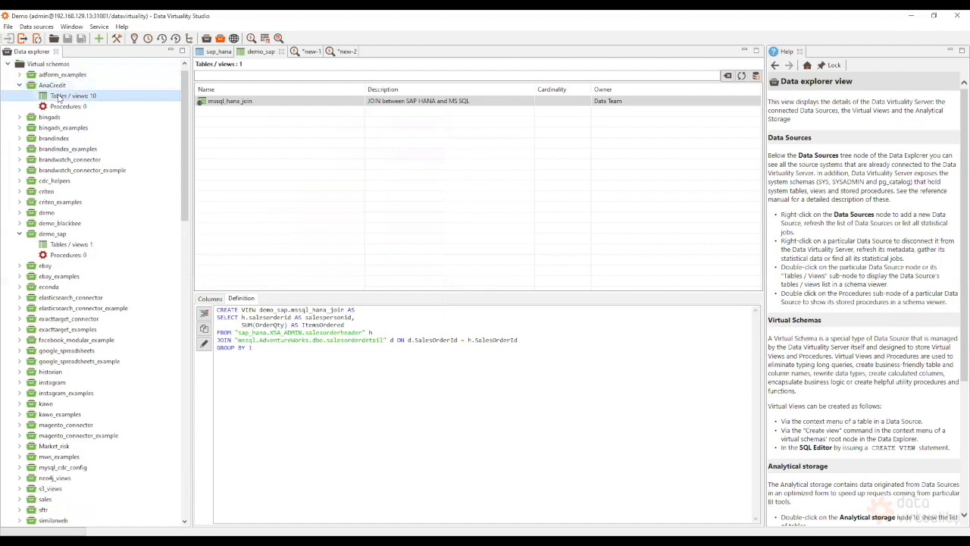
{"action": "double_click", "coordinate": [59, 96]}
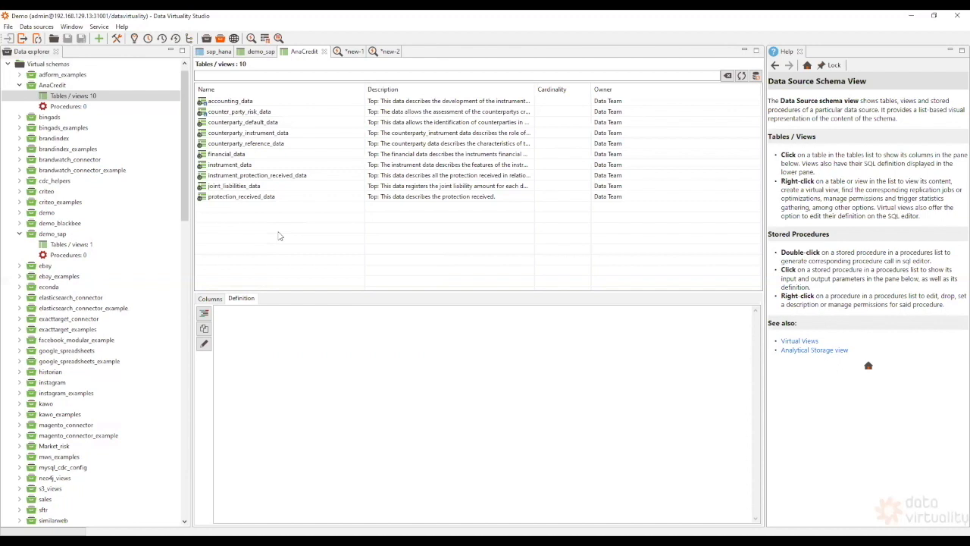
{"action": "left_click", "coordinate": [103, 246]}
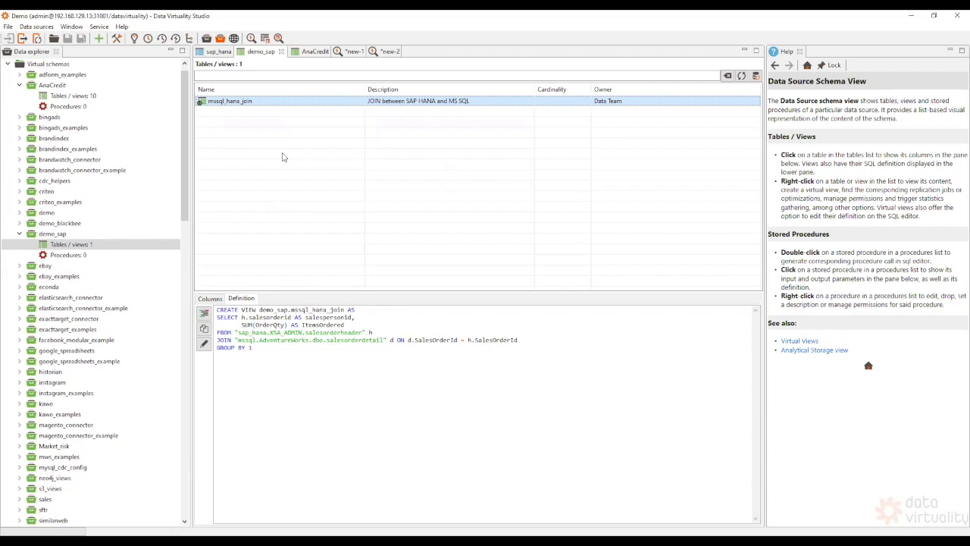
- Materialize mssql_hana_join now and on a repeating interval schedule of 1 hour
{"action": "right_click", "coordinate": [255, 103]}
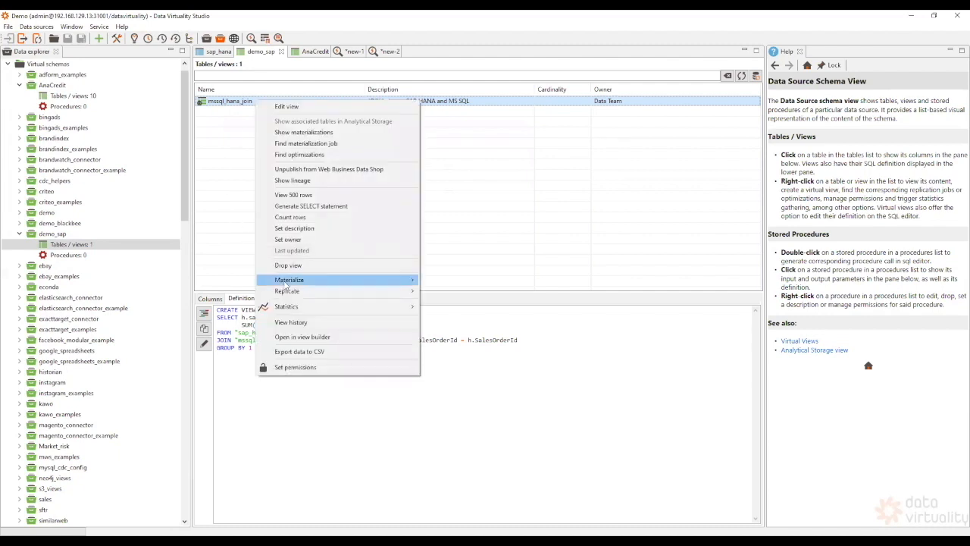
{"action": "mouse_move", "coordinate": [345, 284]}
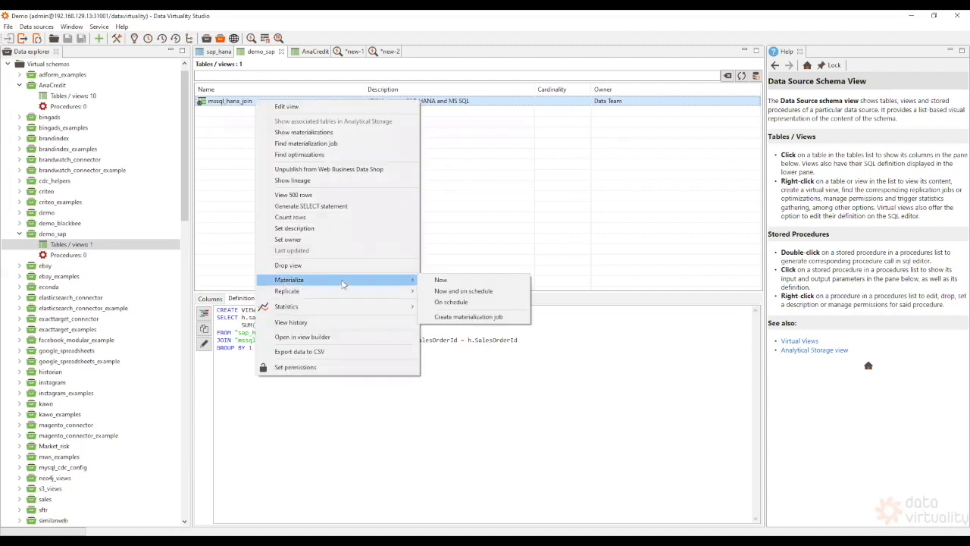
{"action": "left_click", "coordinate": [482, 293]}
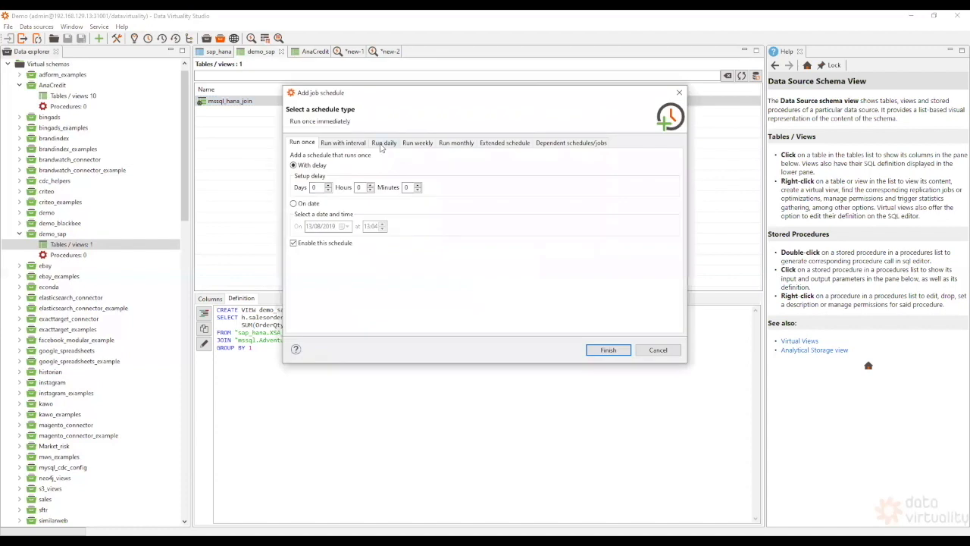
{"action": "left_click", "coordinate": [382, 148]}
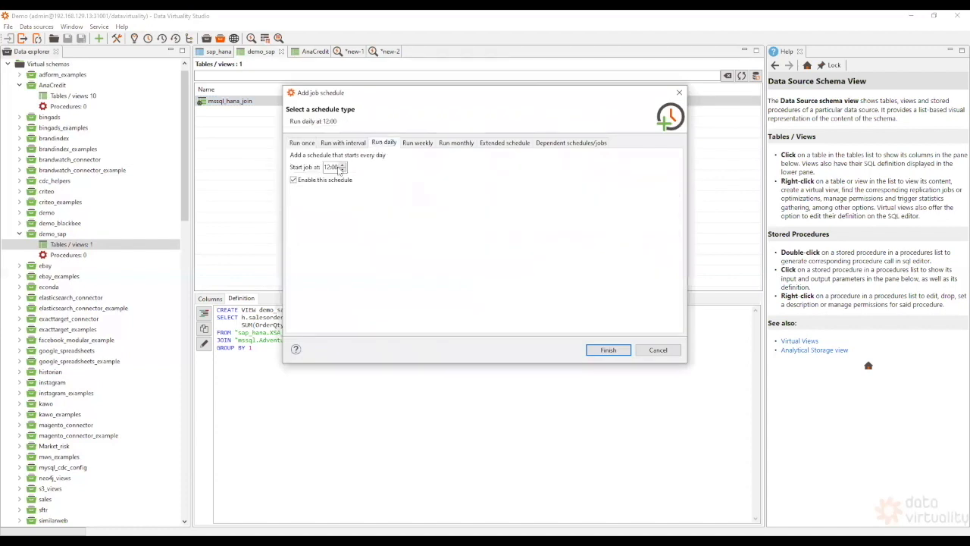
{"action": "left_click", "coordinate": [343, 142]}
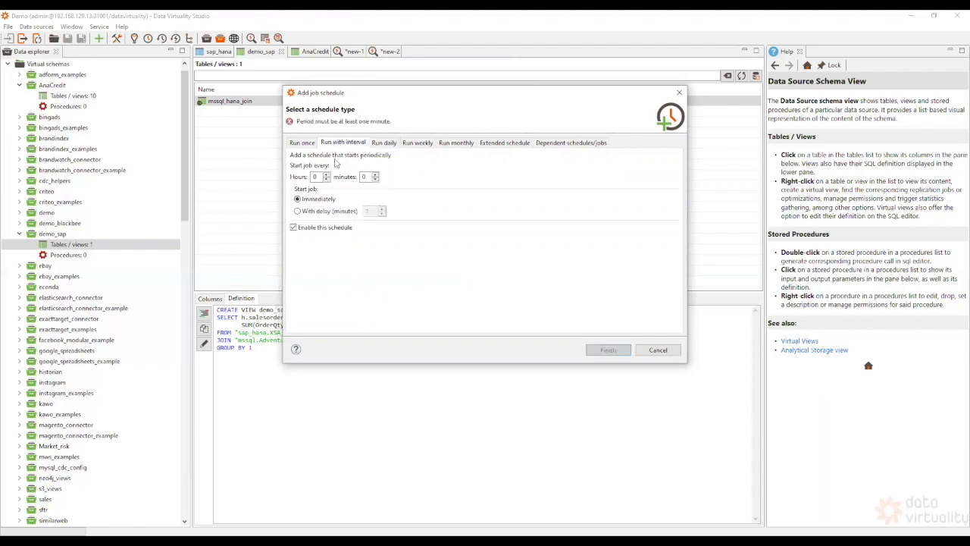
{"action": "double_click", "coordinate": [315, 177]}
{"action": "type", "text": "1"}
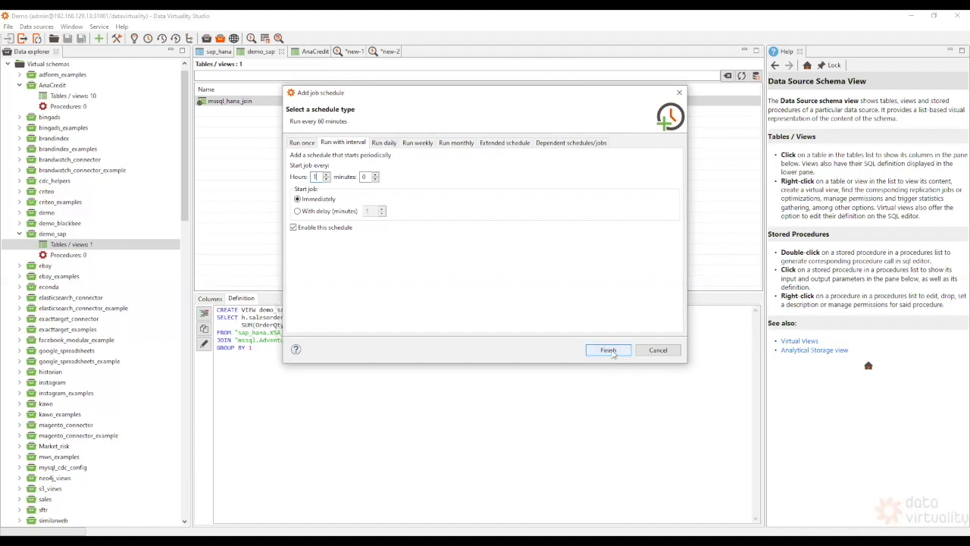
- Create the hourly materialization jobs and refresh the views to check mssql_hana_join's status
{"action": "left_click", "coordinate": [609, 350]}
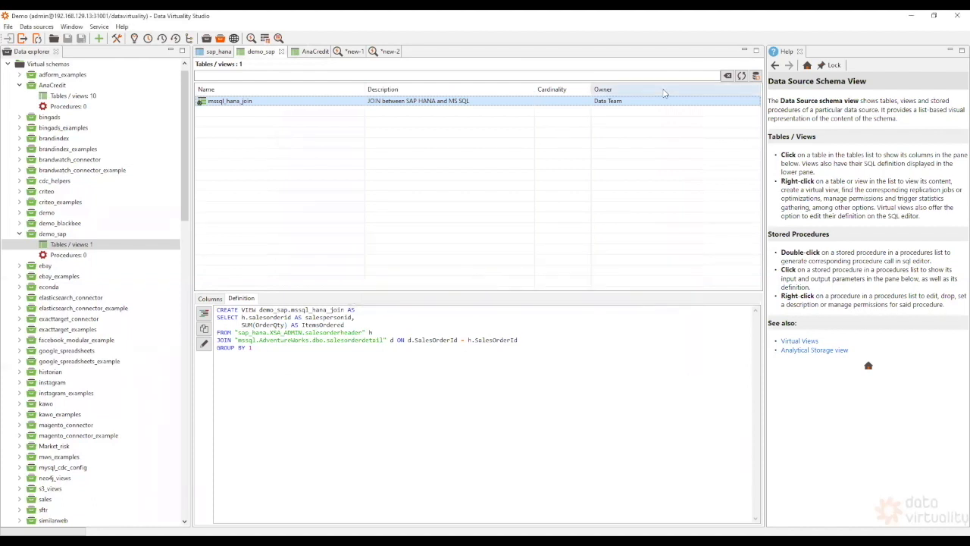
{"action": "left_click", "coordinate": [743, 77]}
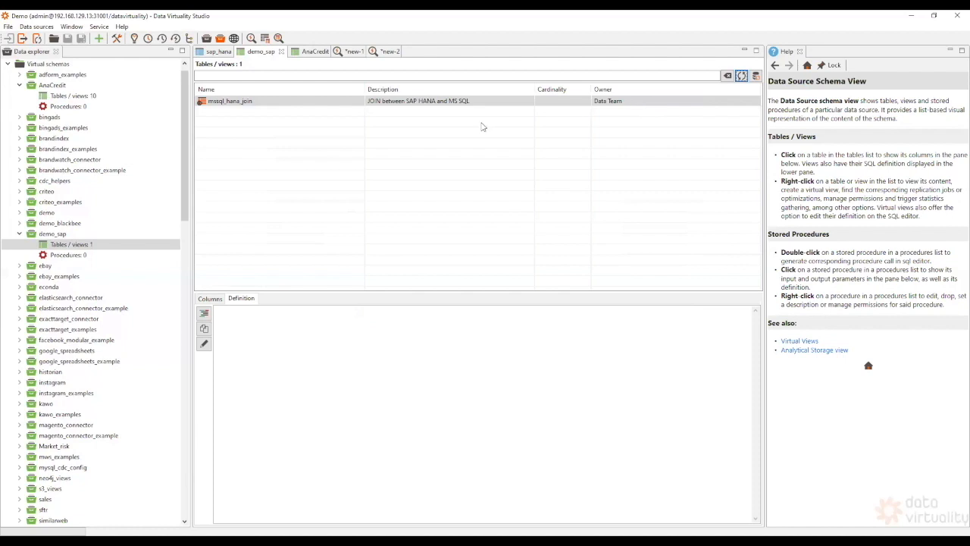
{"action": "left_click", "coordinate": [241, 106]}
- Run a SELECT of salespersonid and itemsOrdered from demo_sap.mssql_hana_join in the new-2 editor
{"action": "mouse_move", "coordinate": [204, 105]}
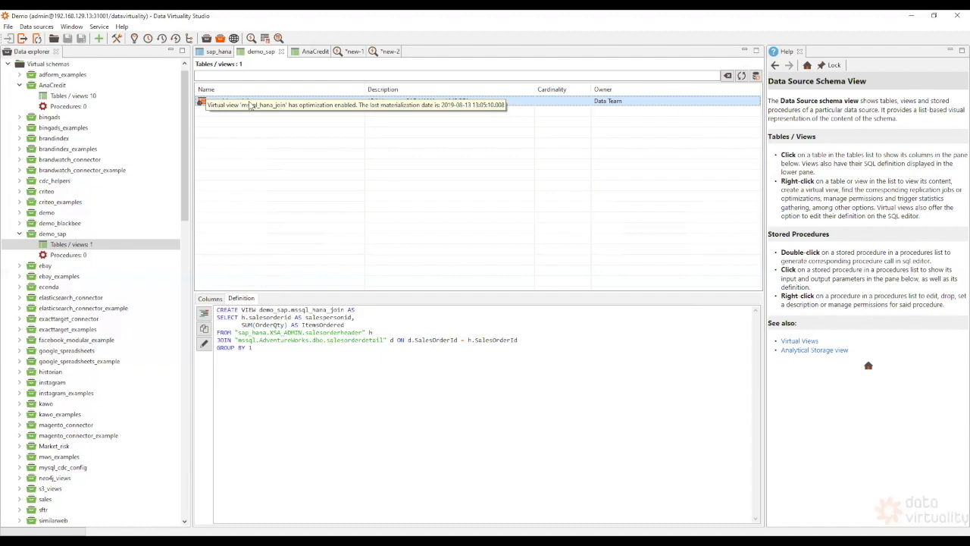
{"action": "double_click", "coordinate": [255, 98]}
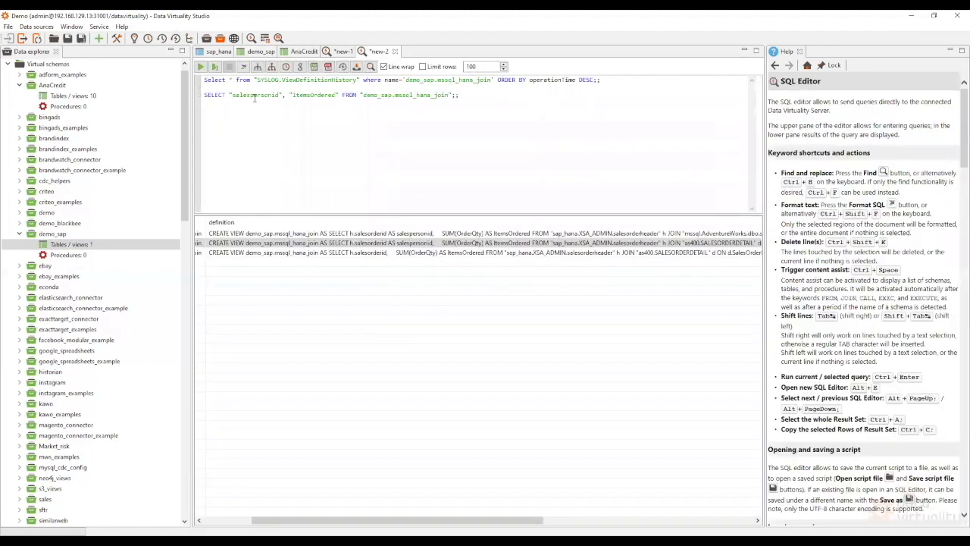
{"action": "left_click", "coordinate": [216, 67]}
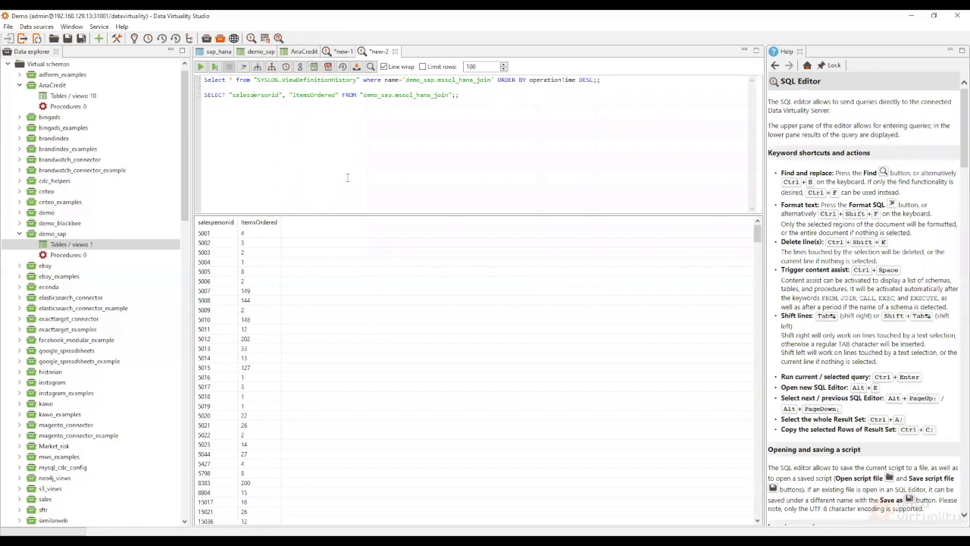